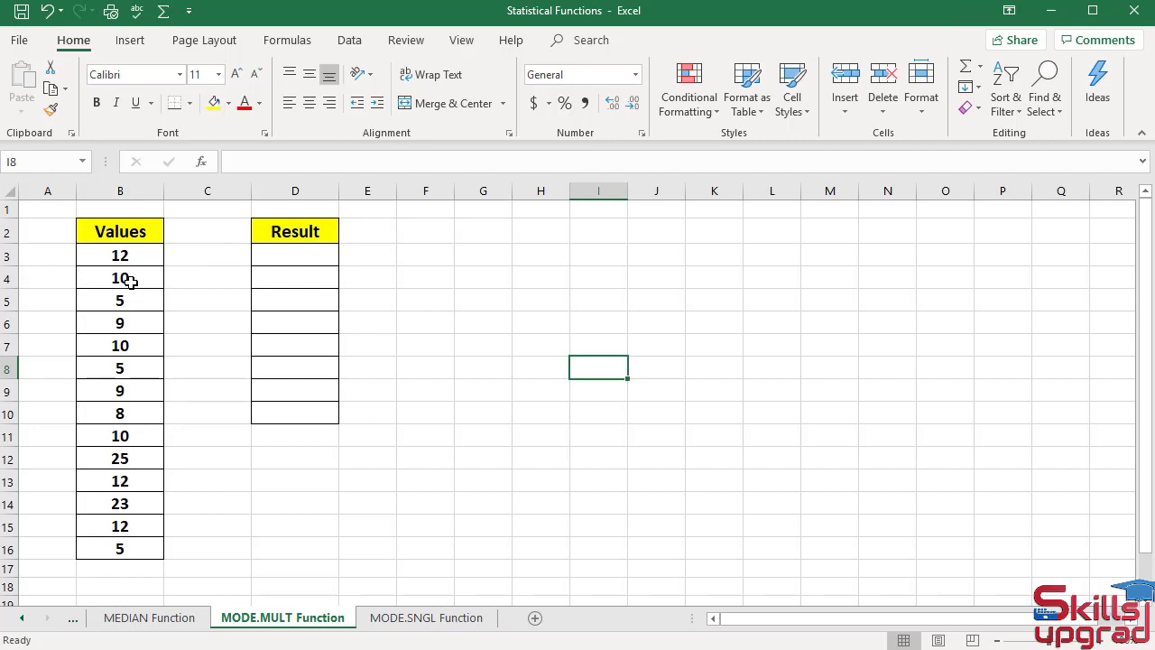
Point out the repeated values: 12 in B3, B13, B15 and 10 in B4, B7, B11.
key(Left)
key(Left)
key(Left)
key(Down)
key(Down)
key(Down)
key(Down)
key(Down)
key(Down)
key(Left)
key(Left)
key(Up)
click(144, 258)
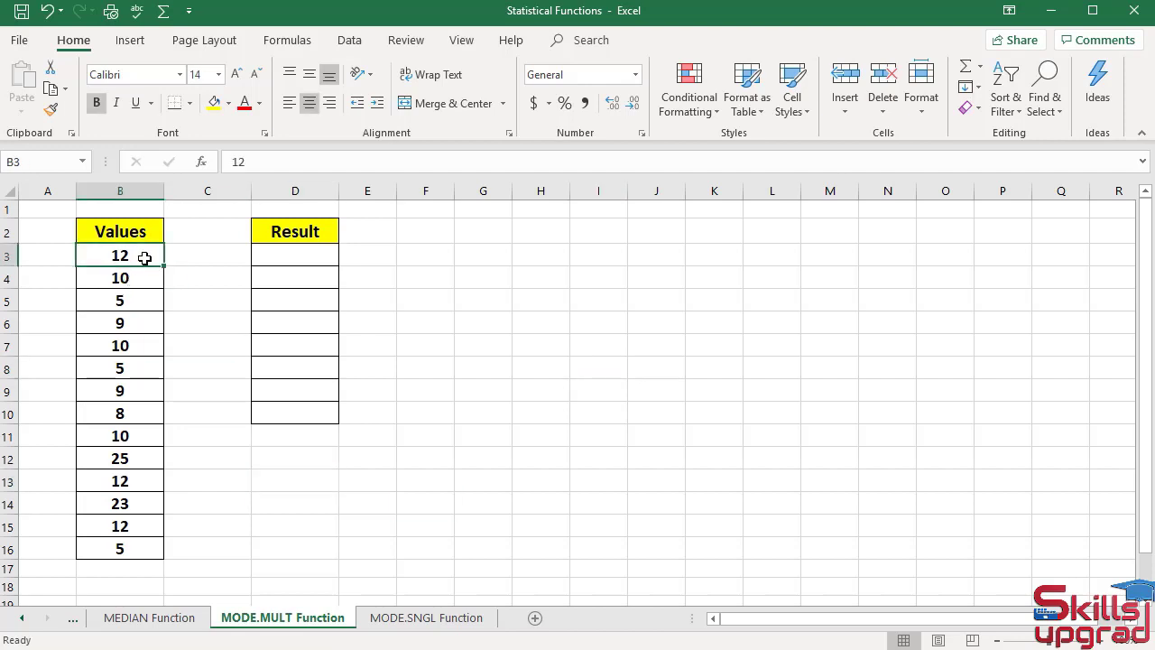
click(149, 485)
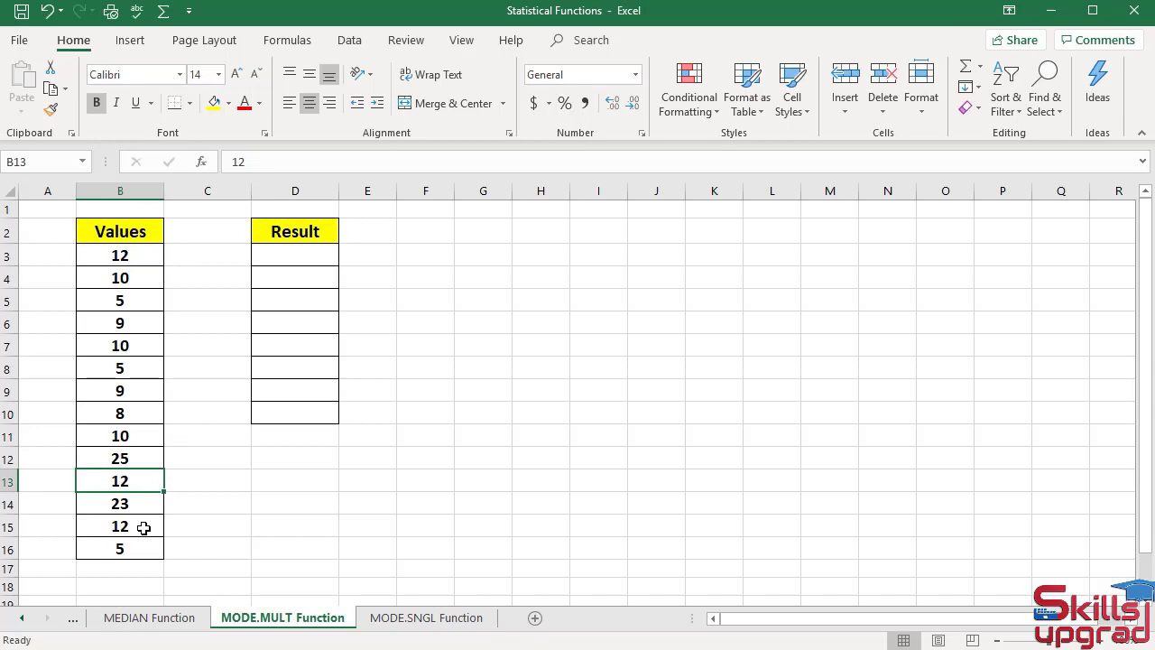
click(143, 528)
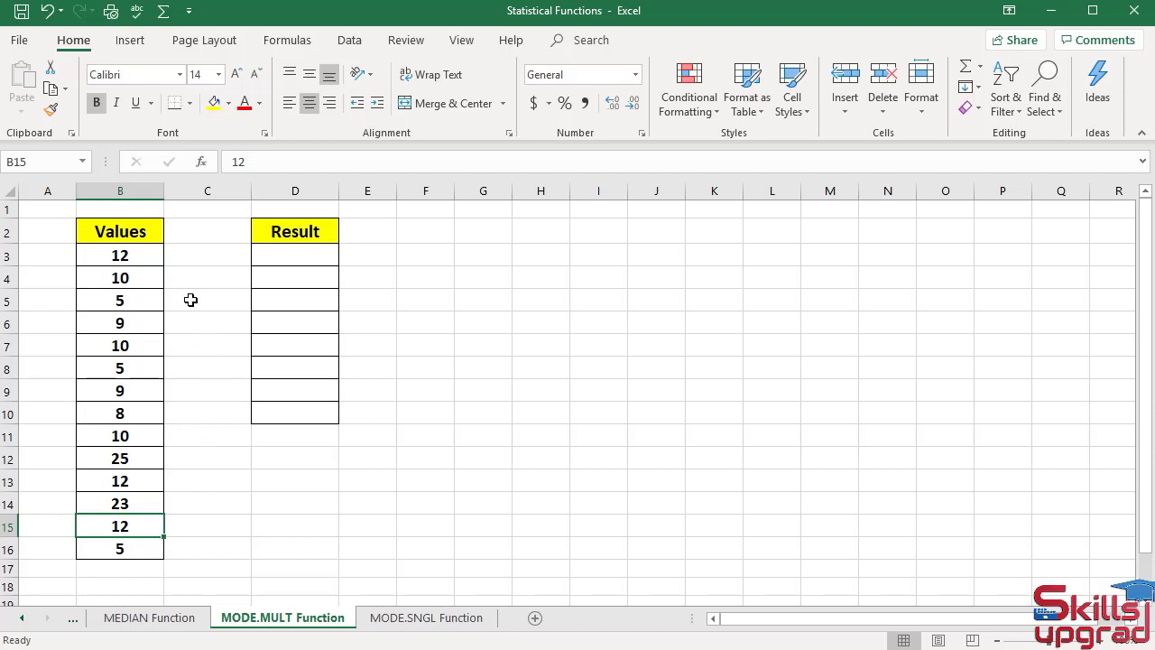
click(141, 278)
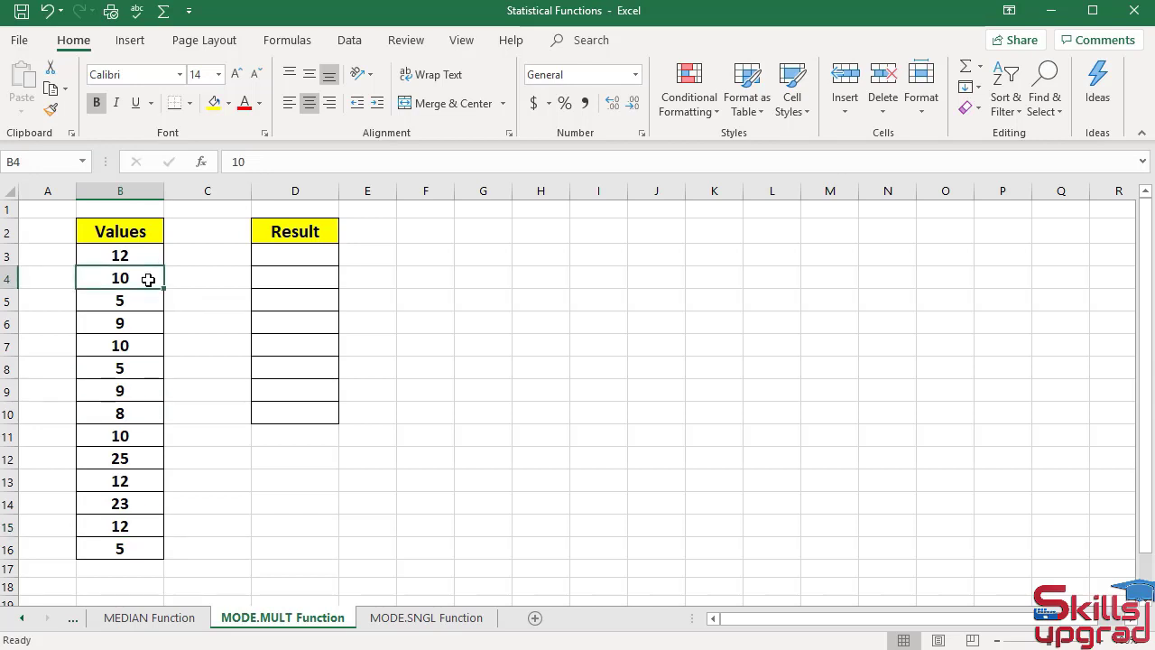
click(153, 343)
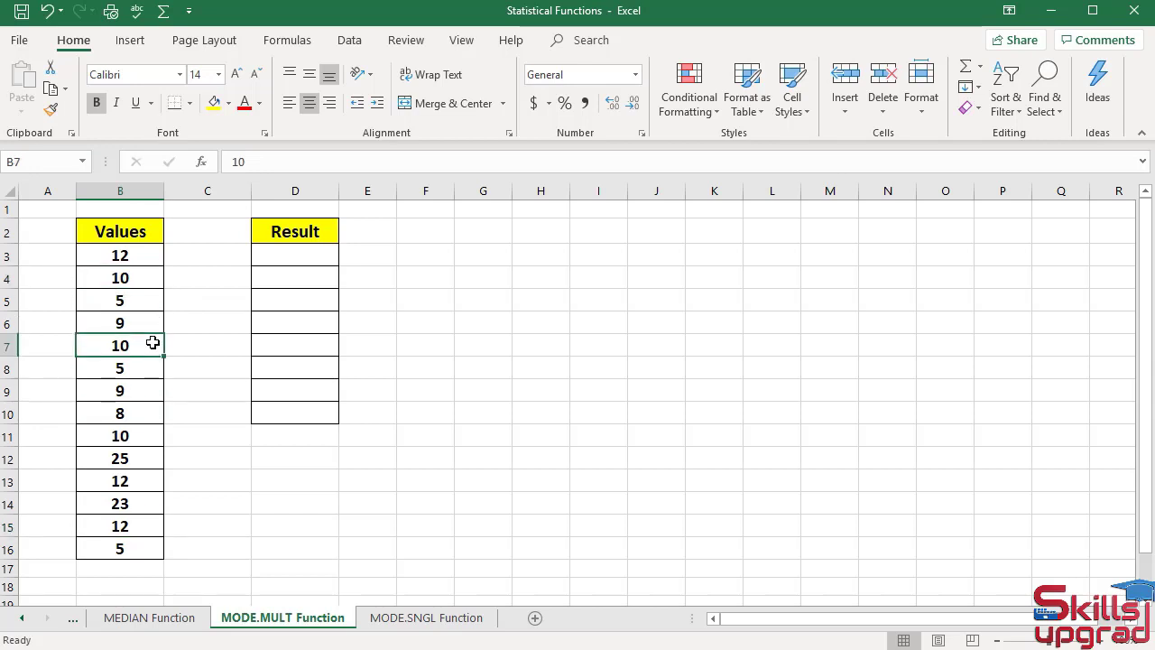
click(152, 436)
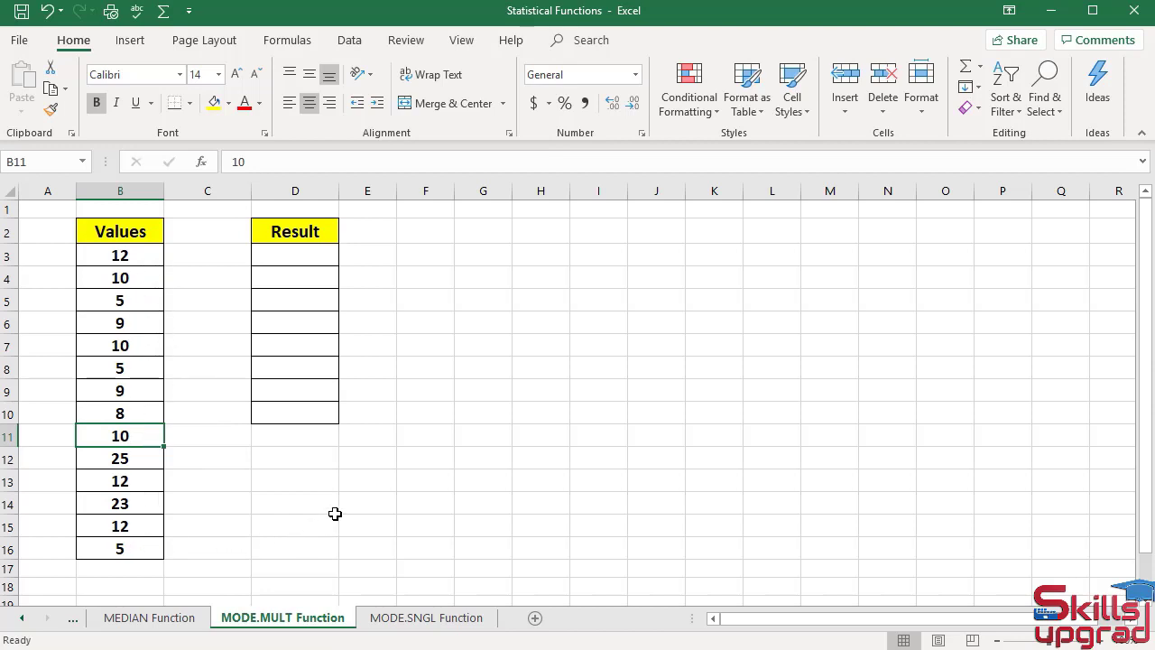
Select D3:D11 and choose MODE.MULT from the Statistical functions under More Functions.
drag(293, 260, 298, 435)
click(289, 41)
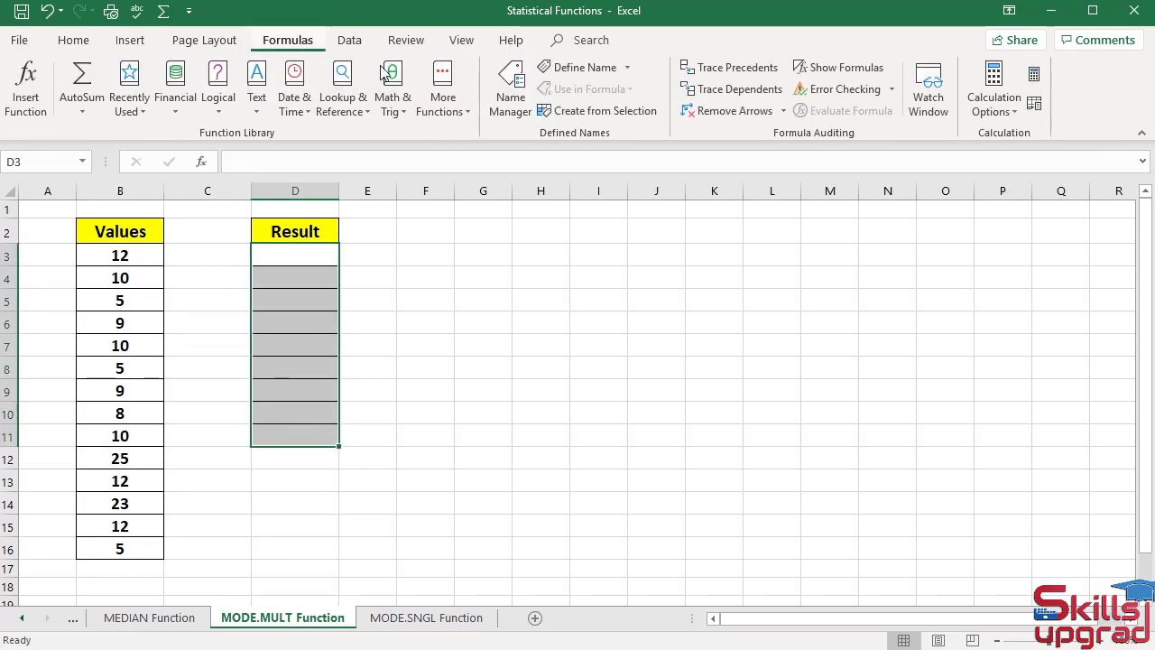
click(447, 106)
mouse_move(510, 135)
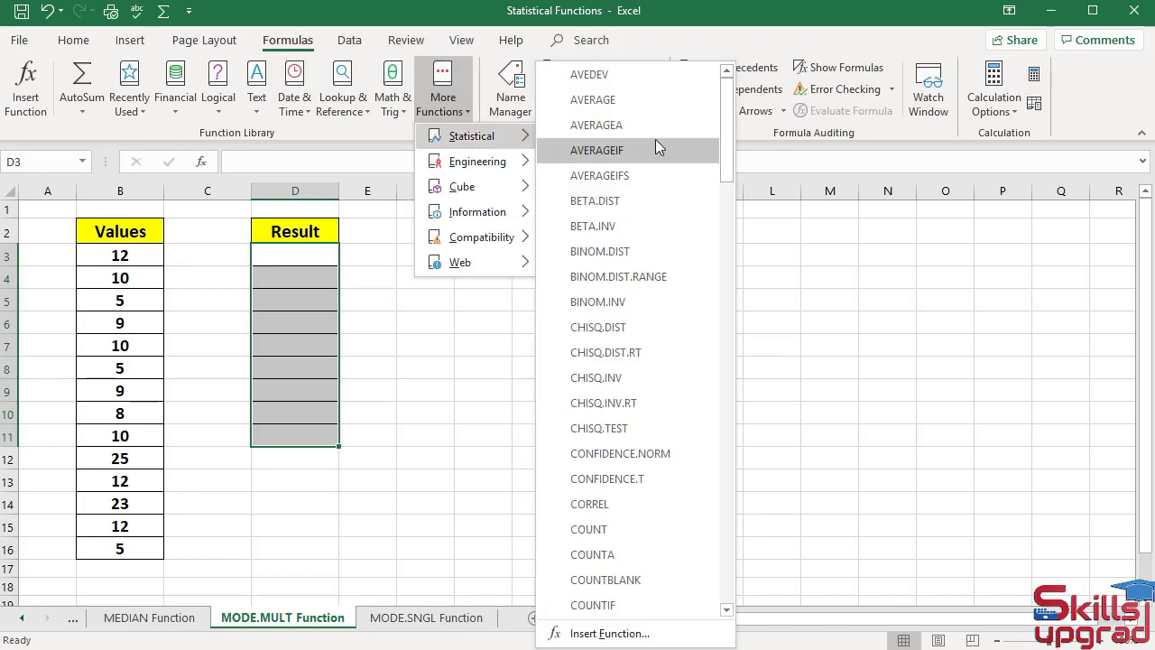
drag(726, 123, 713, 313)
scroll(711, 316, down, 2)
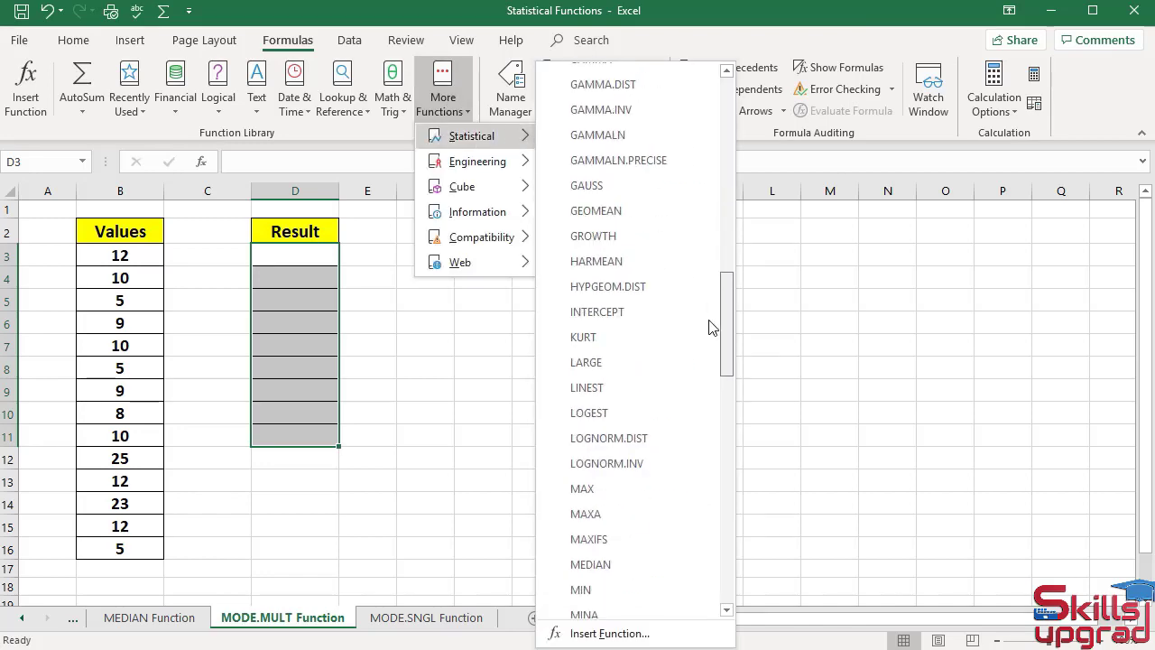
scroll(710, 324, down, 5)
click(644, 278)
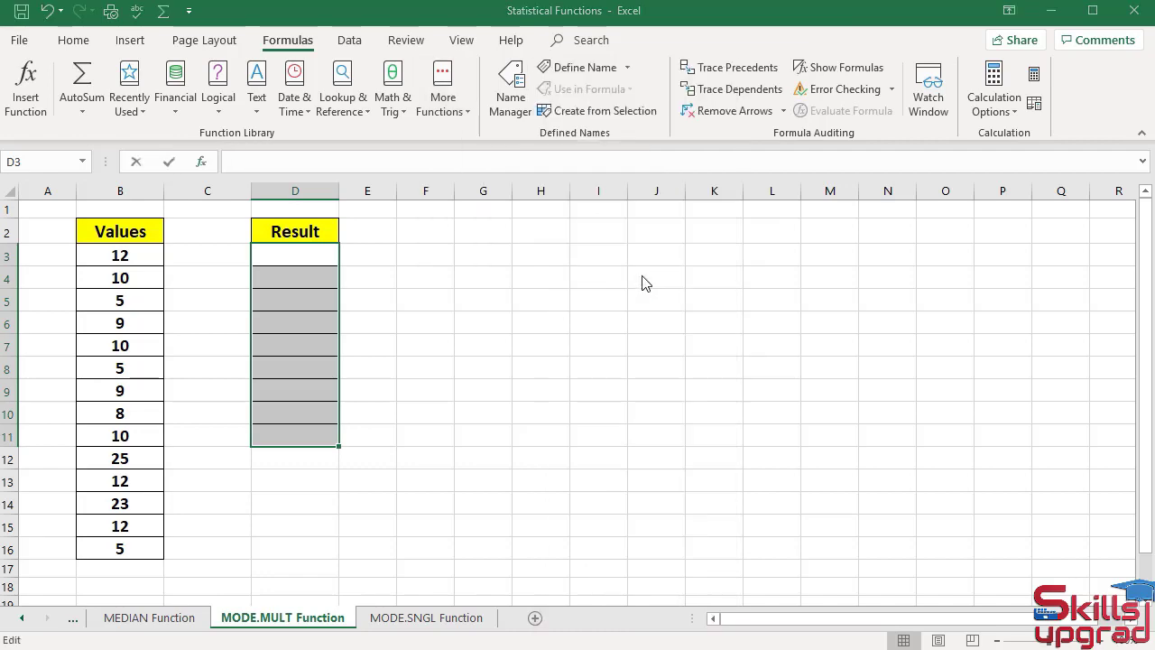
Move the argument dialog aside and set Number1 to the Values range B3:B16.
drag(854, 63, 776, 71)
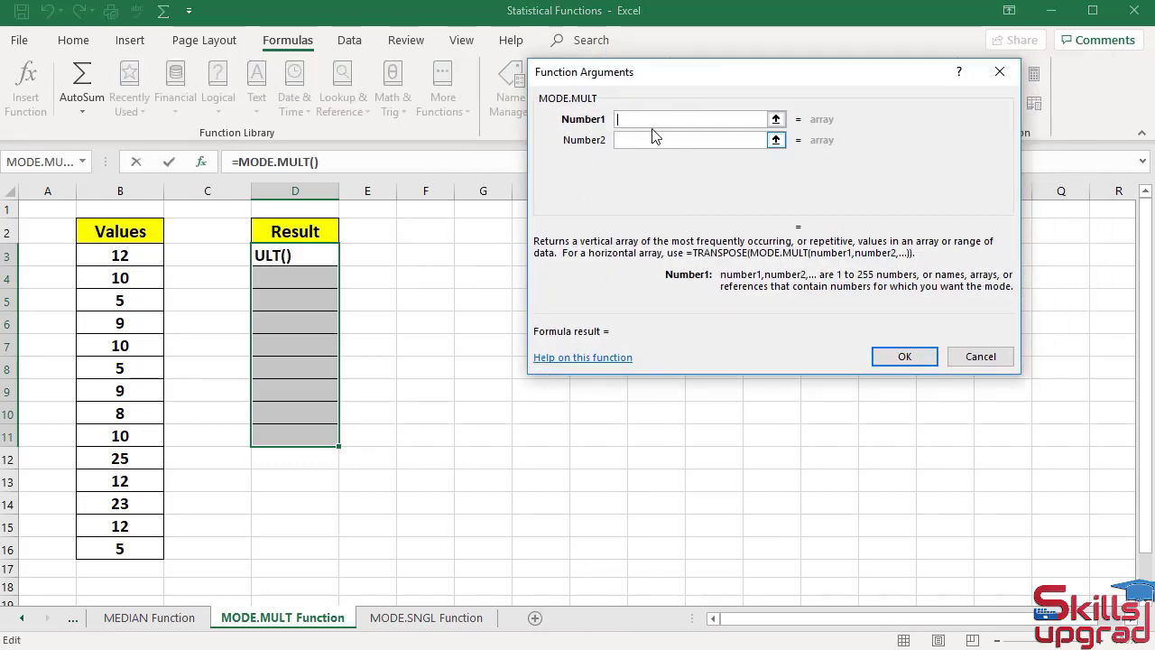
drag(145, 255, 135, 547)
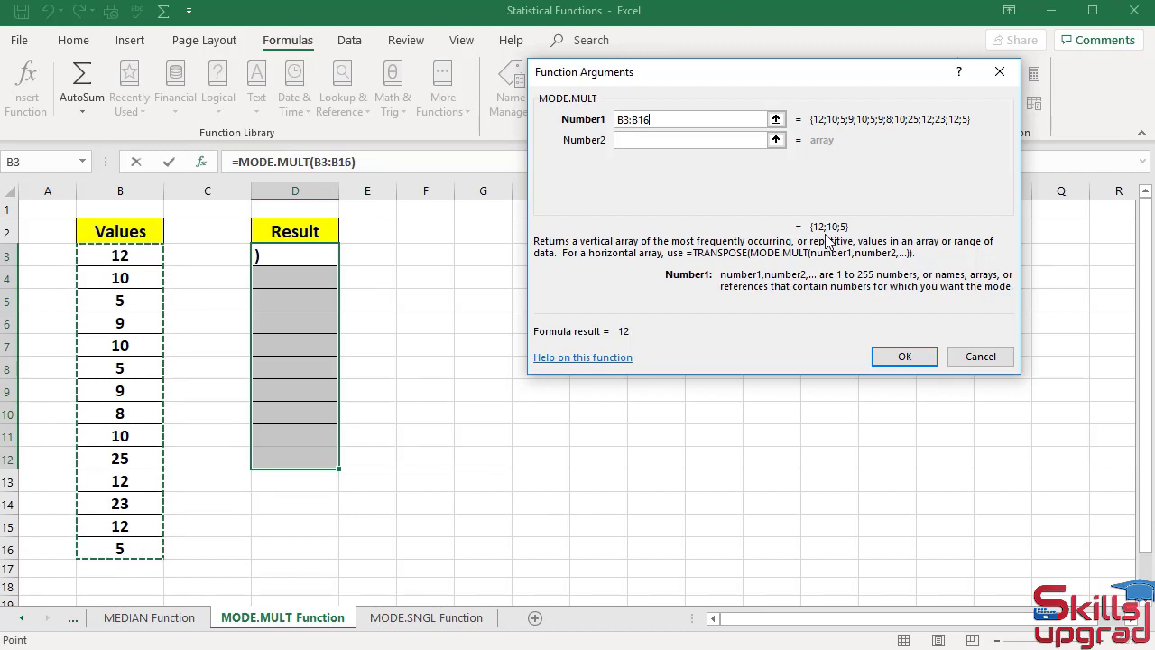
Confirm =MODE.MULT(B3:B16) with Ctrl+Shift+Enter as an array formula returning 12, 10, 5.
key(ctrl+shift+Return)
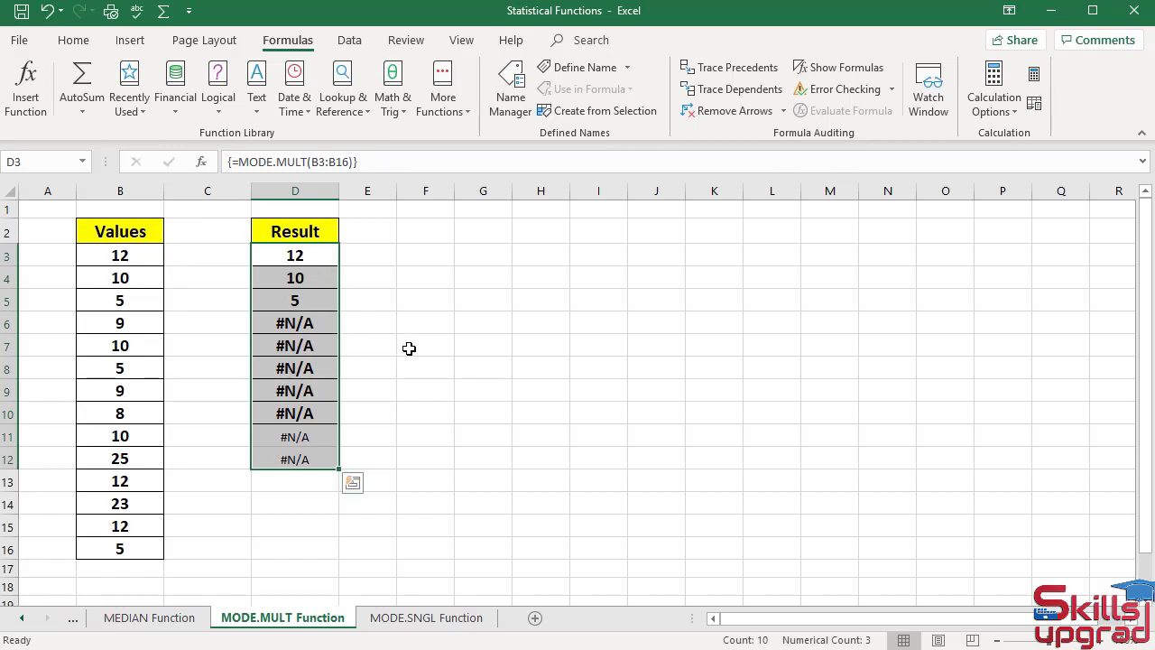
Enter {=TRANSPOSE(MODE.MULT(B3:B16))} as an array formula across F7:L7.
drag(424, 346, 759, 346)
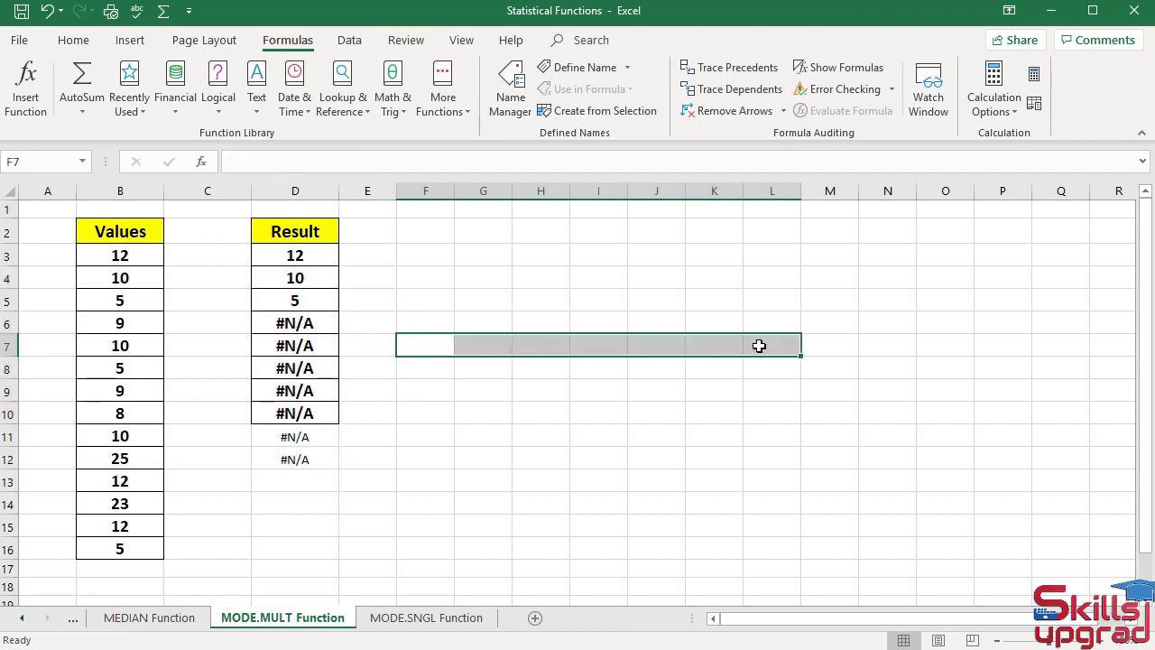
click(253, 162)
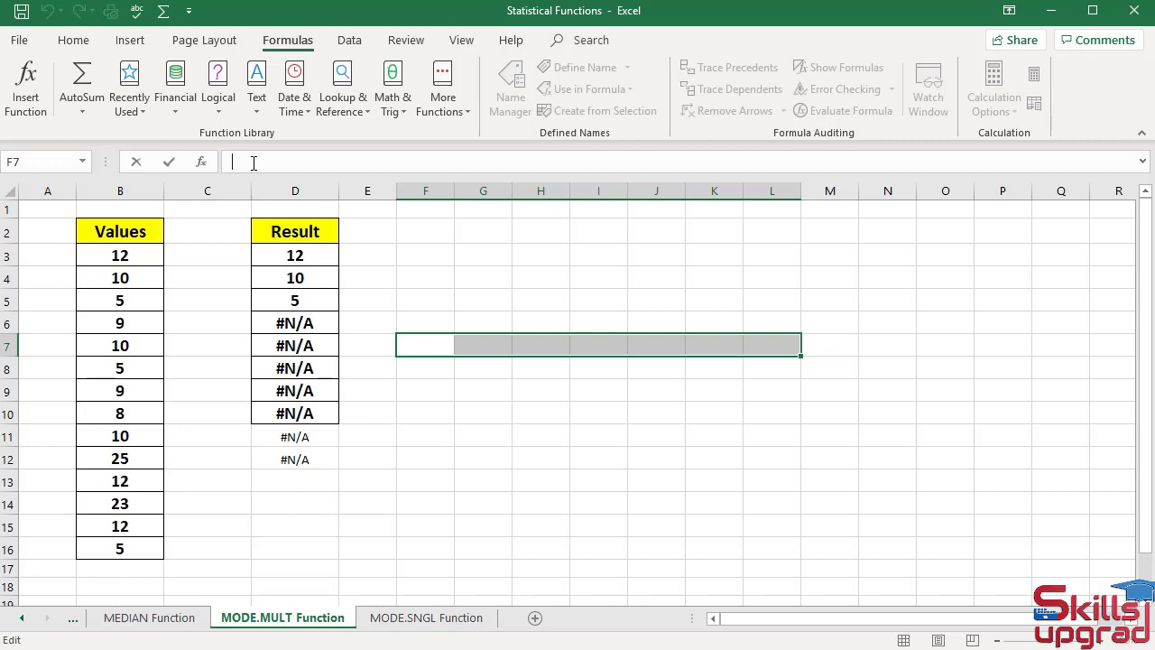
text(=TRA)
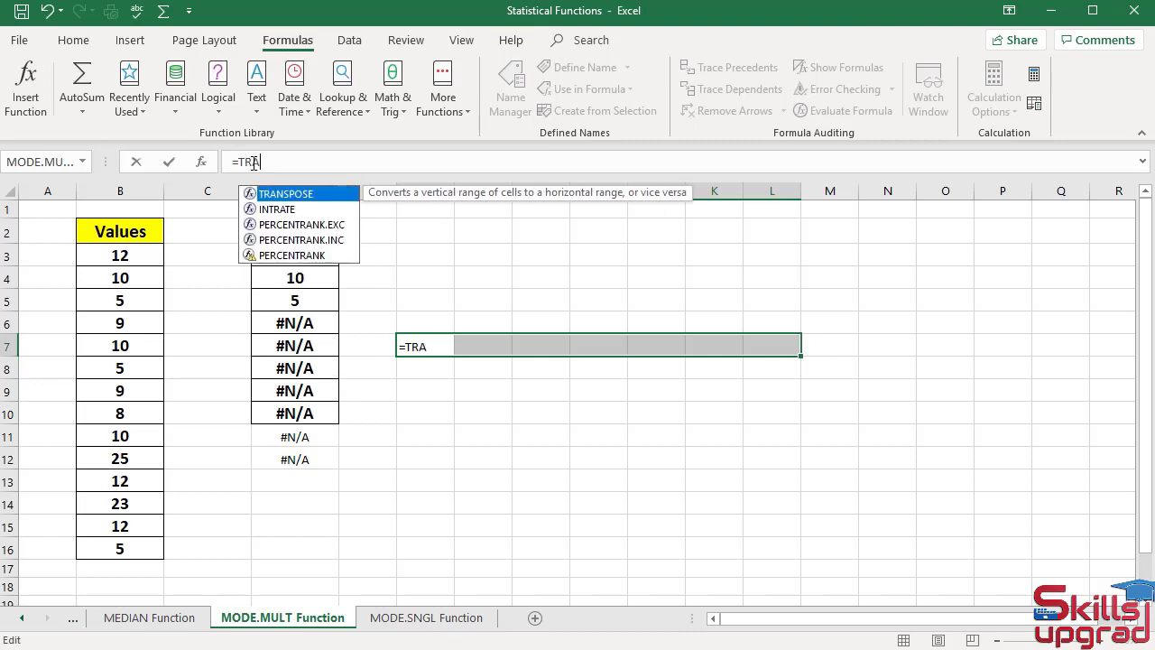
text(NSPOSE)
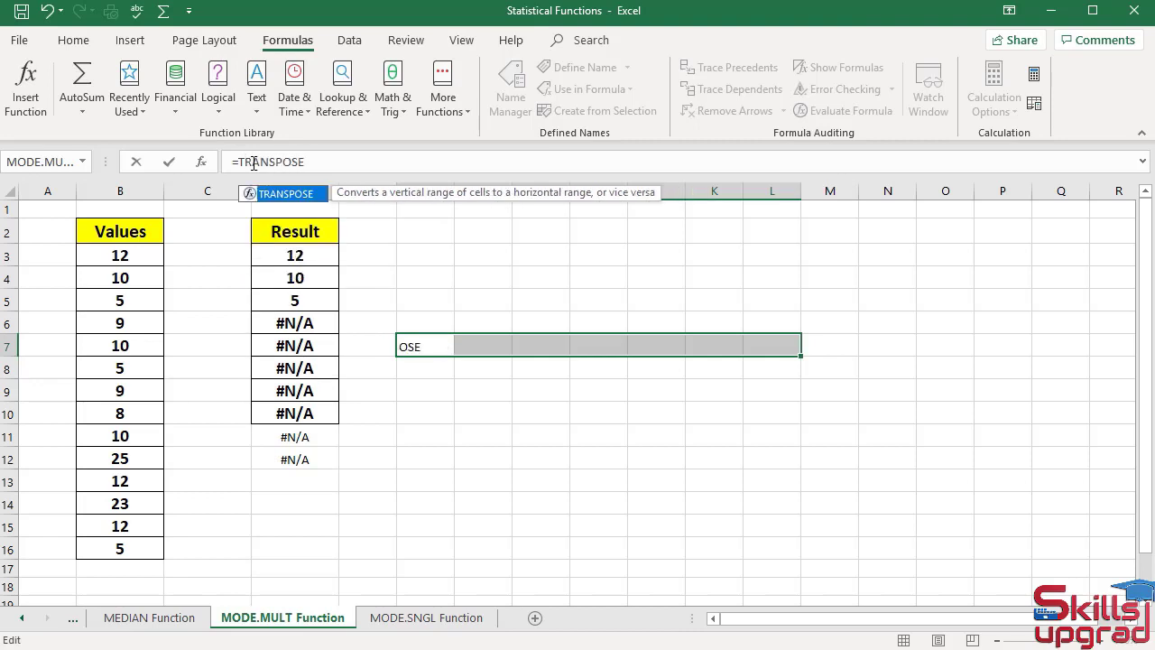
text(()
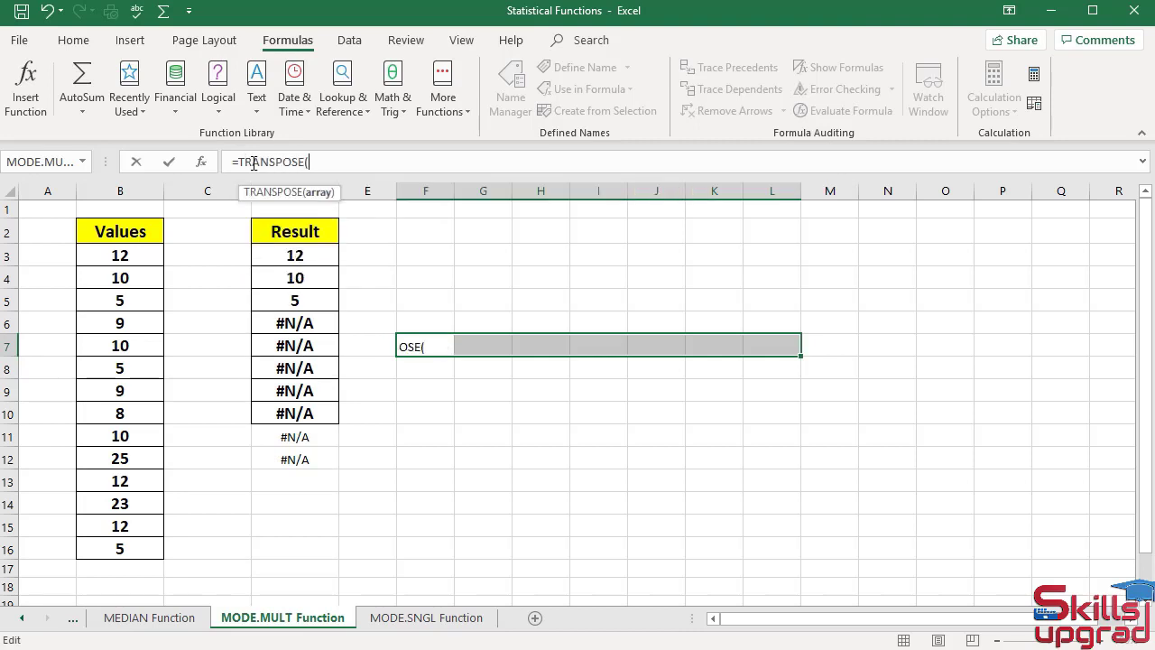
text(MO)
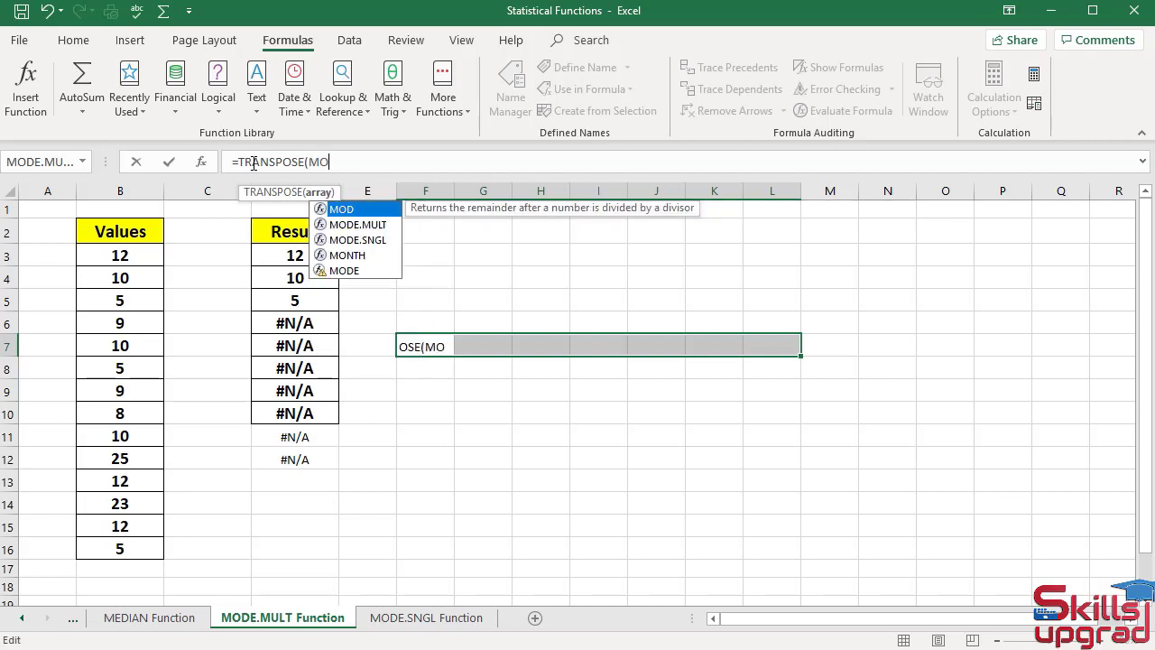
text(DE)
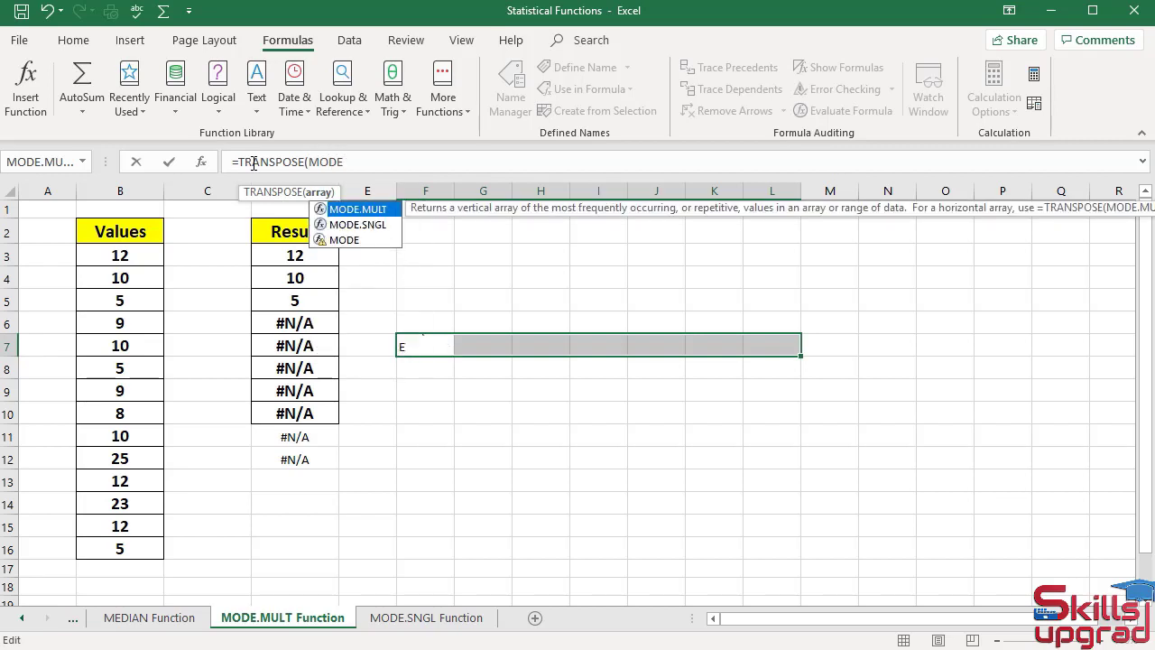
text(.MULT()
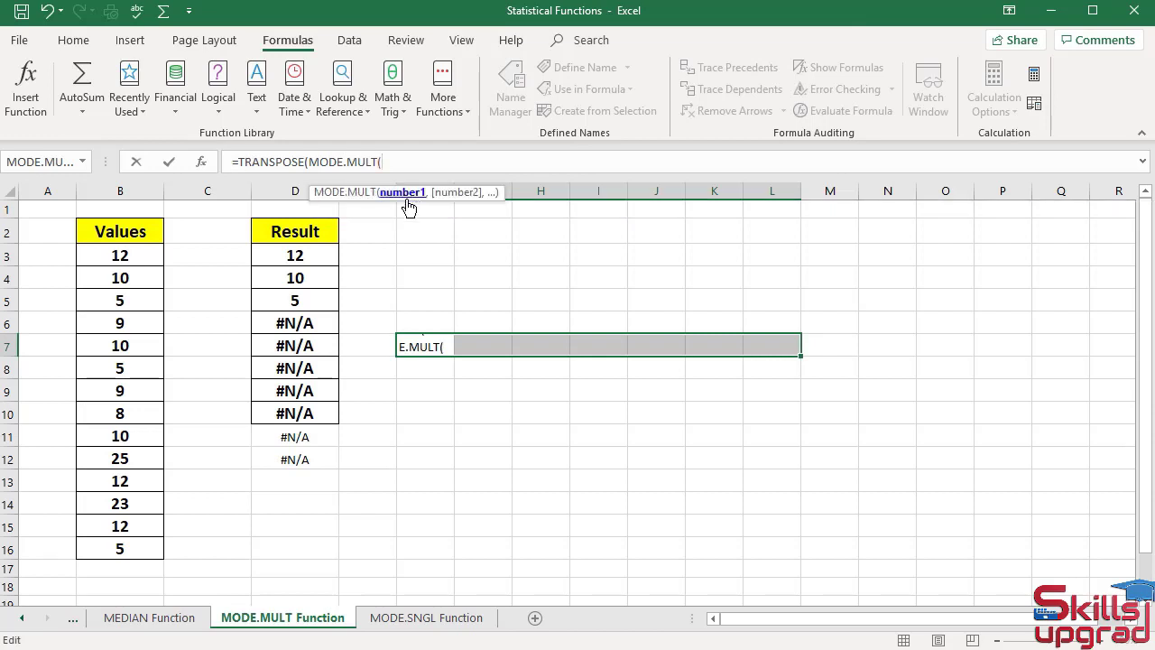
drag(129, 260, 129, 550)
text())
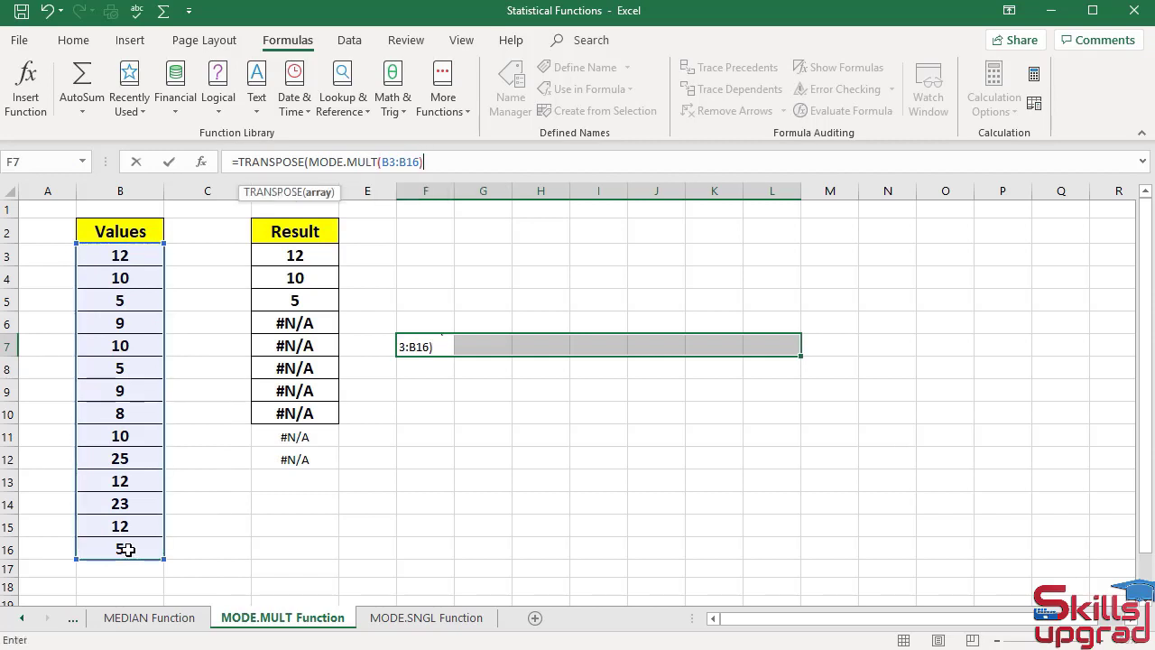
text())
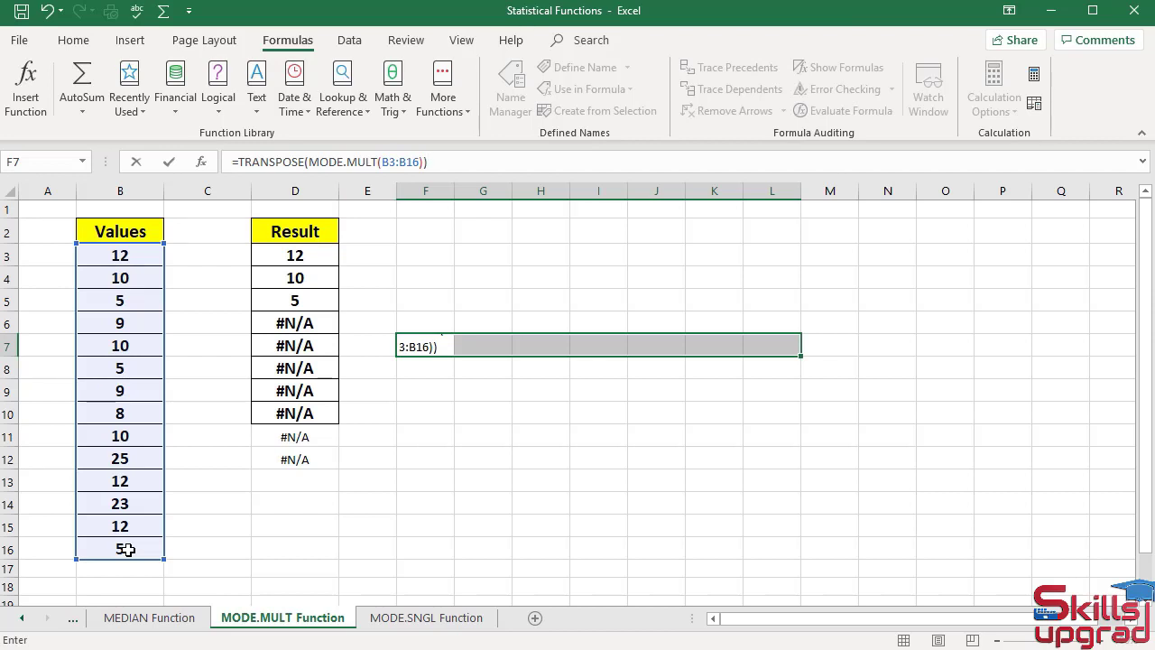
key(ctrl+shift+Return)
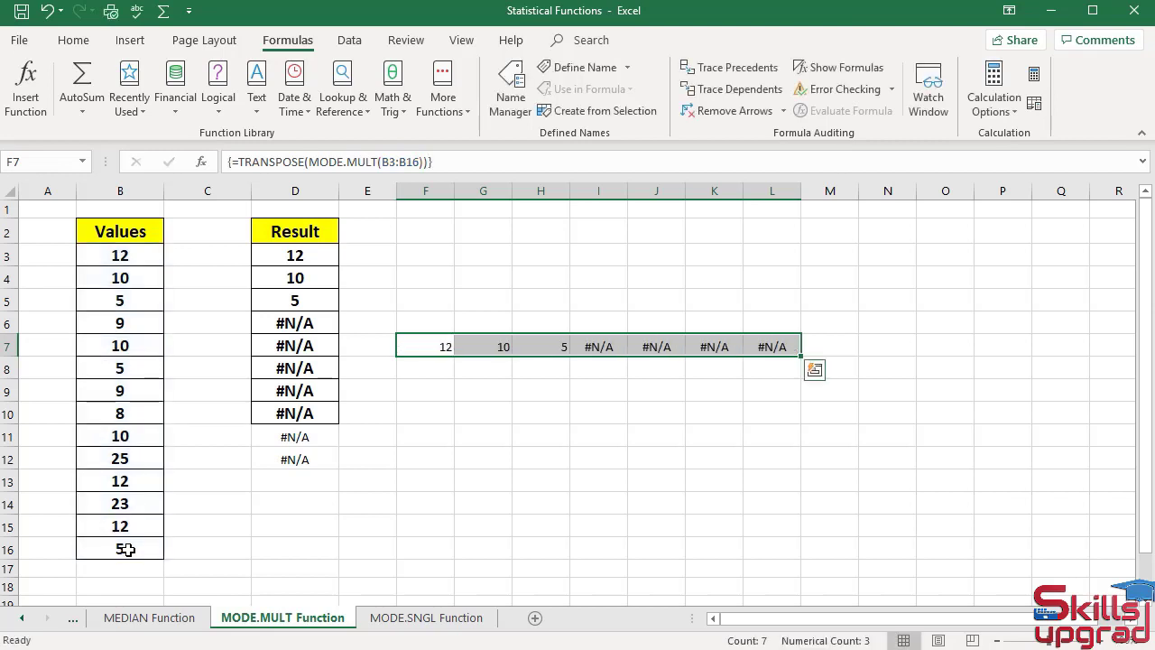